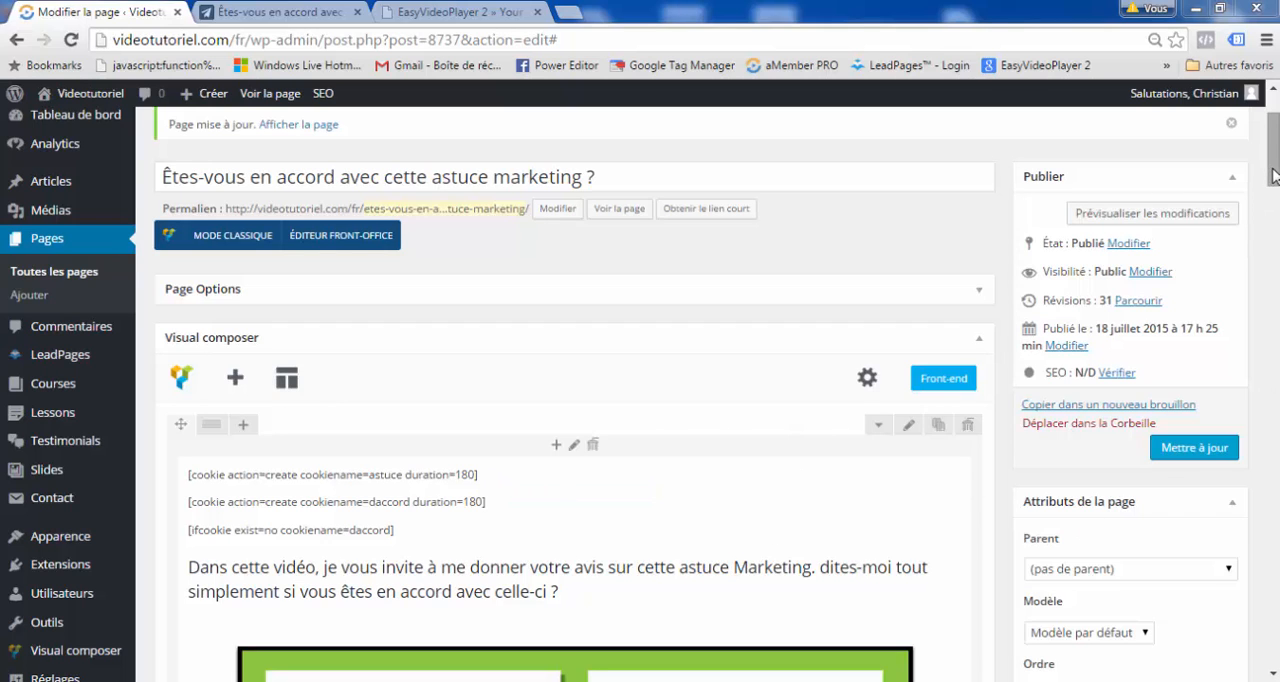
# Look through the page's cookie shortcodes, video blocks and Custom Display links in the Visual Composer layout.
pyautogui.moveTo(1274, 175); pyautogui.dragTo(1275, 293)
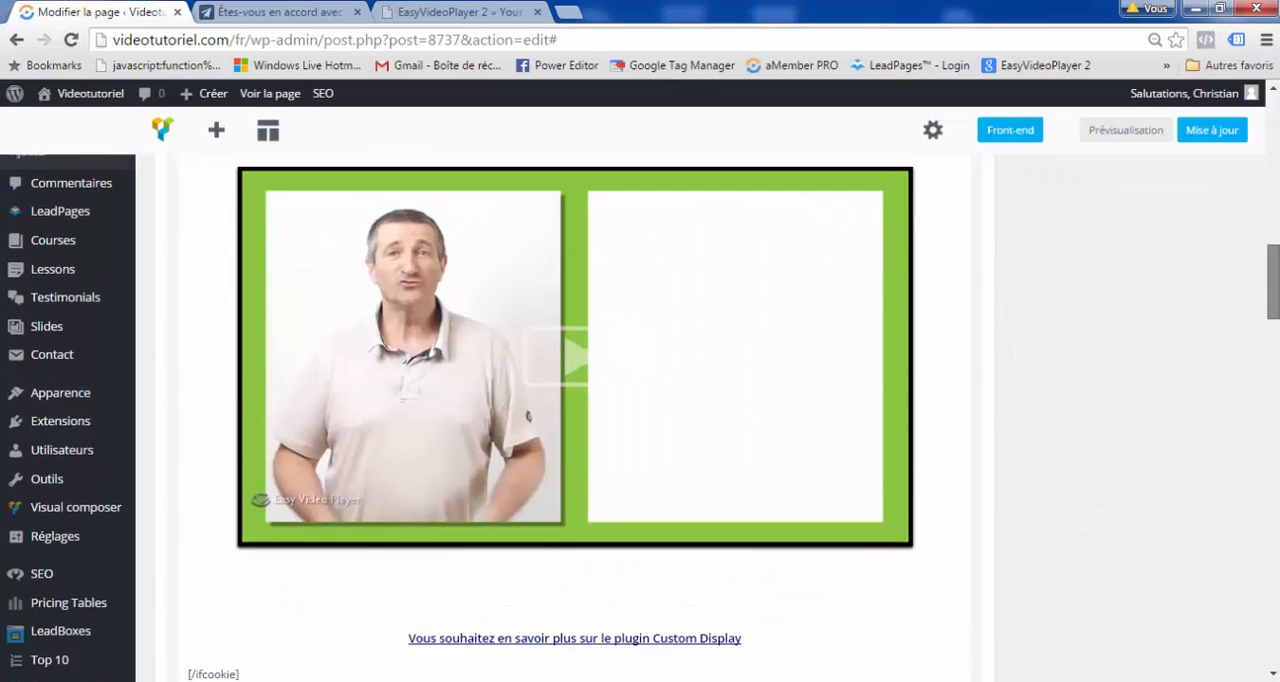
pyautogui.scroll(2, 791, 308)
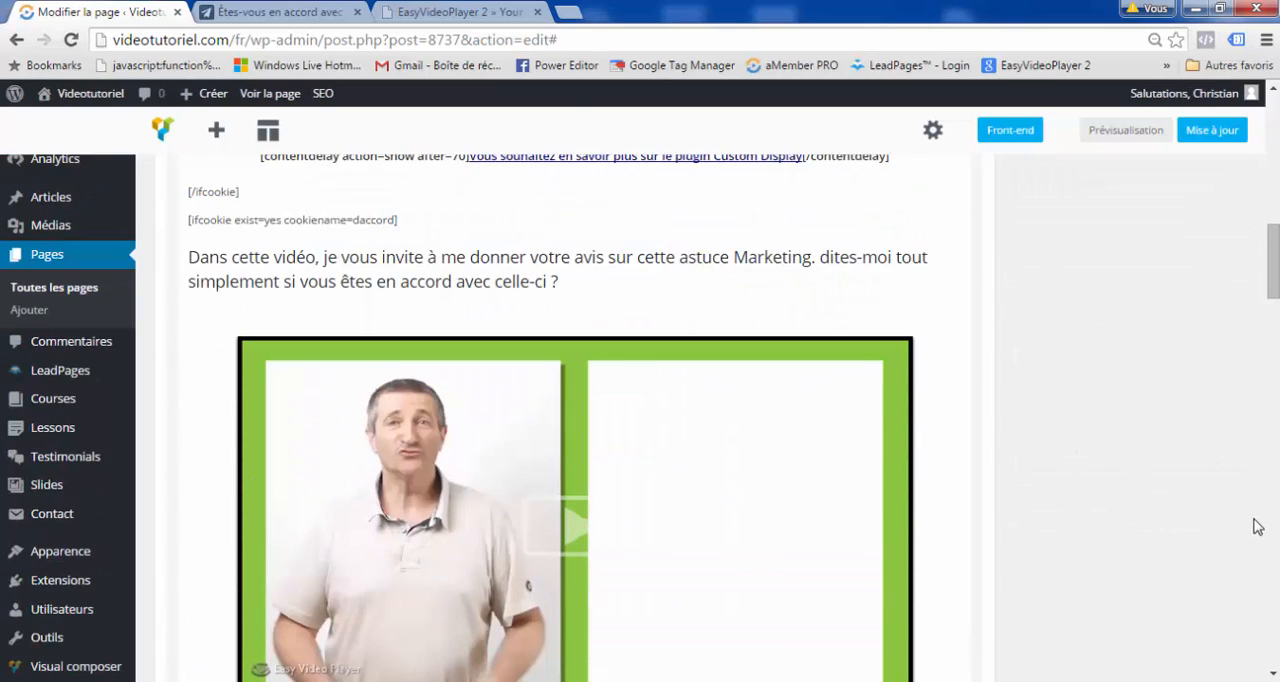
pyautogui.scroll(3, 1250, 510)
pyautogui.scroll(-3, 850, 450)
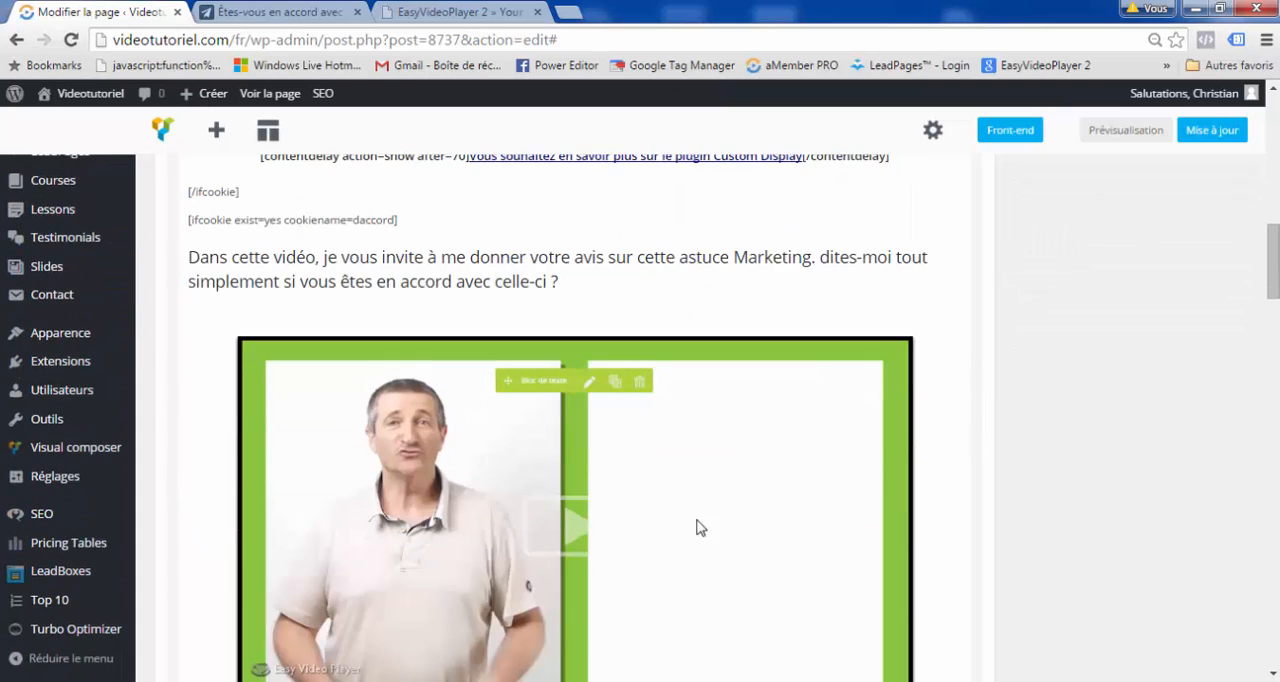
pyautogui.scroll(5, 1089, 526)
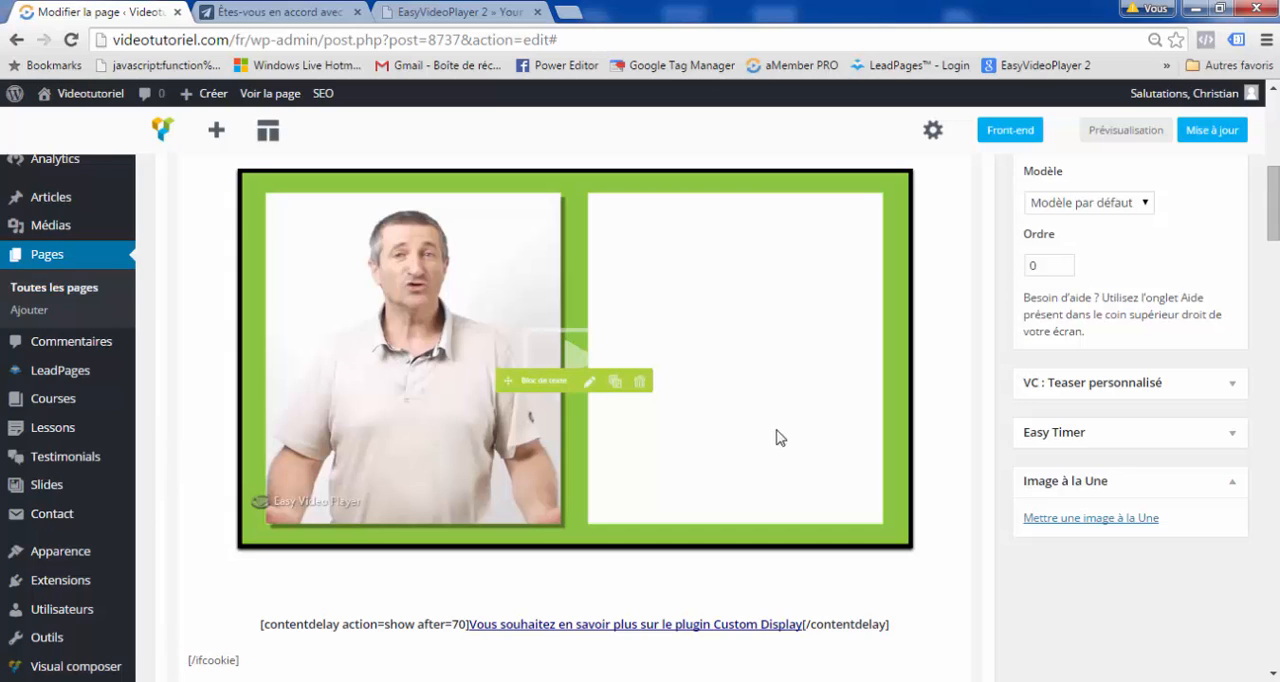
pyautogui.scroll(-2, 865, 606)
pyautogui.scroll(4, 905, 588)
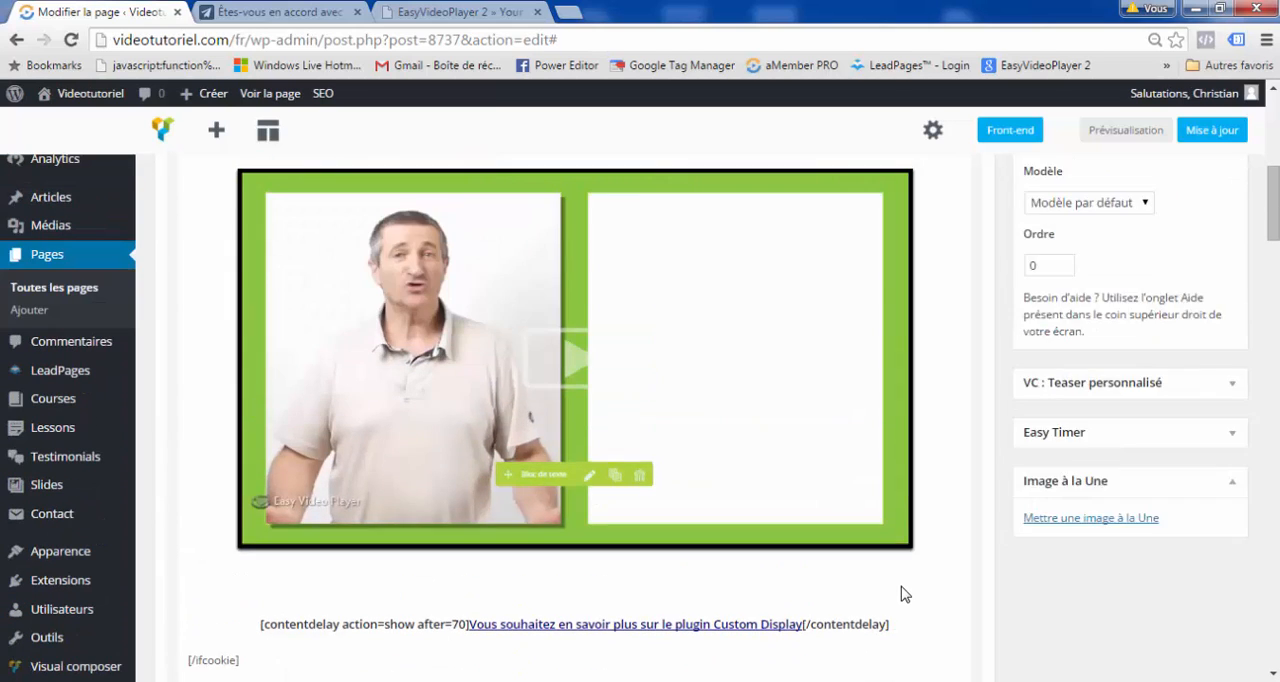
pyautogui.scroll(3, 908, 588)
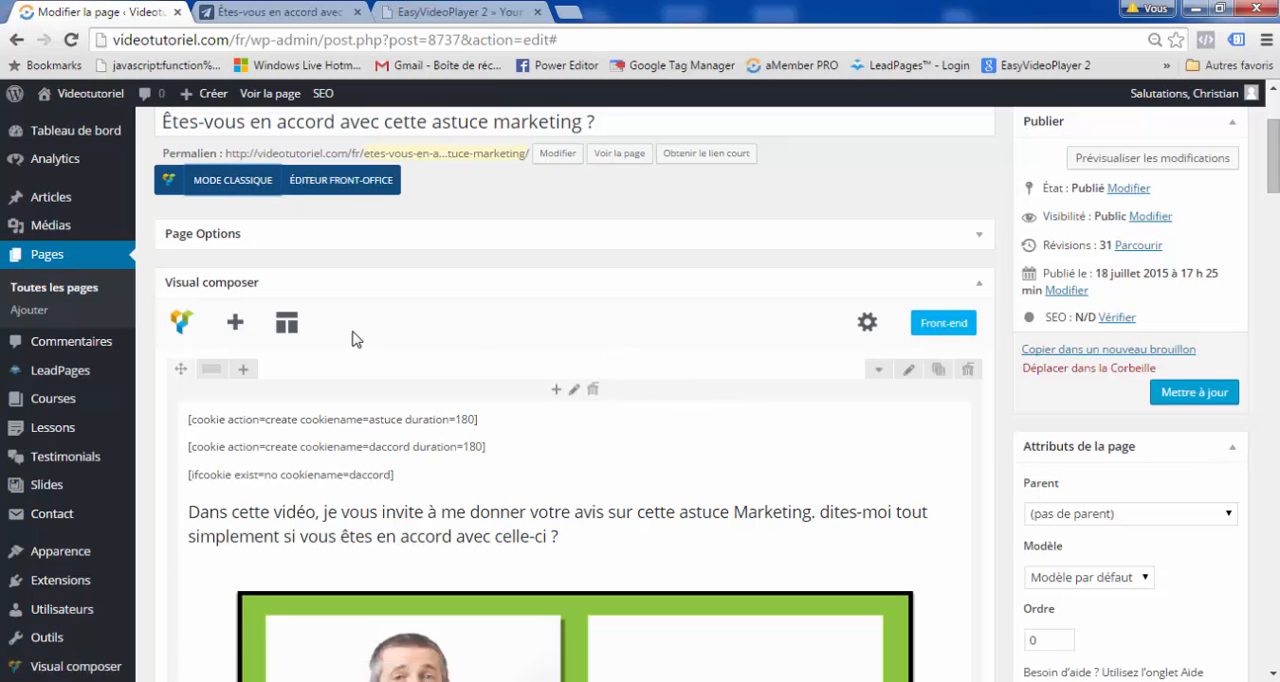
# Switch the page from the Visual Composer layout to classic editing mode.
pyautogui.click(233, 186)
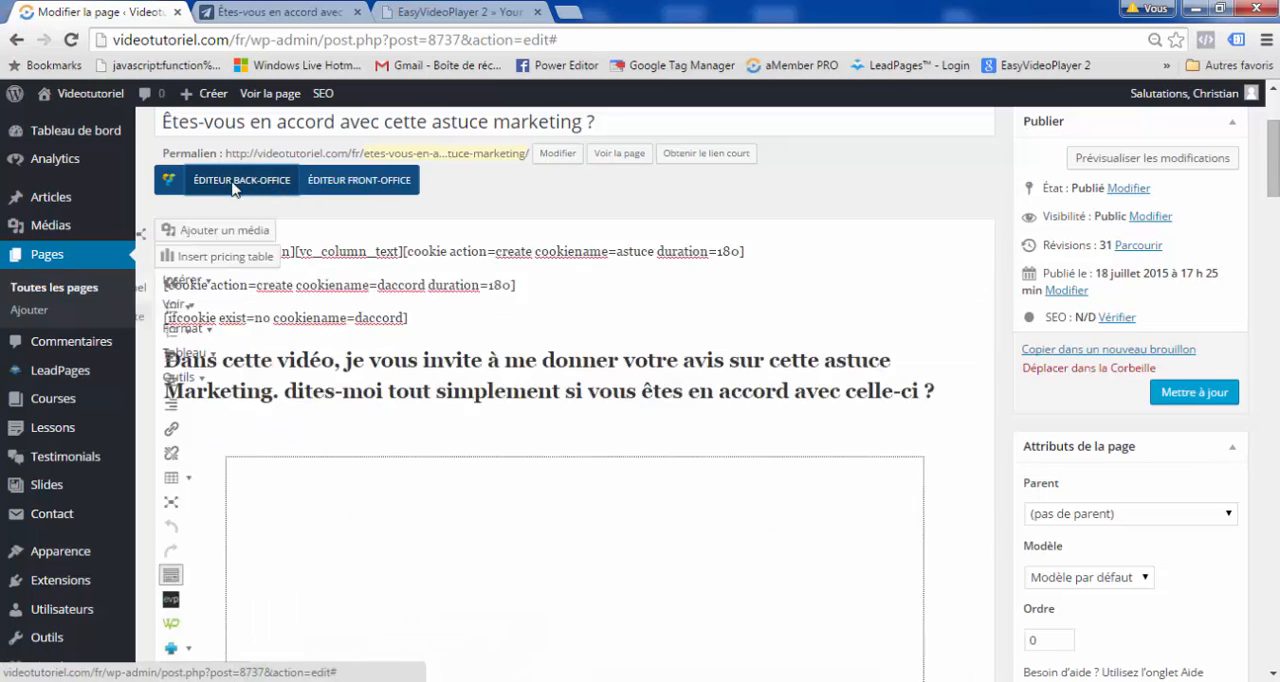
pyautogui.scroll(-3, 928, 370)
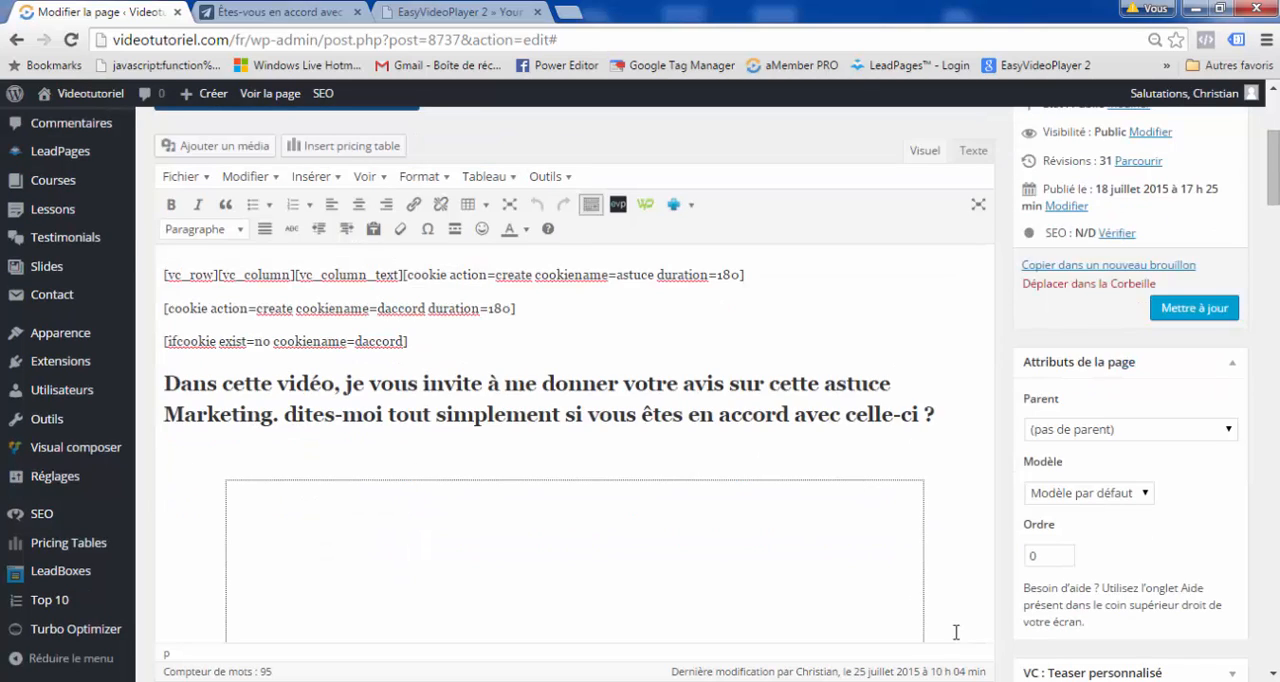
pyautogui.scroll(1, 1003, 583)
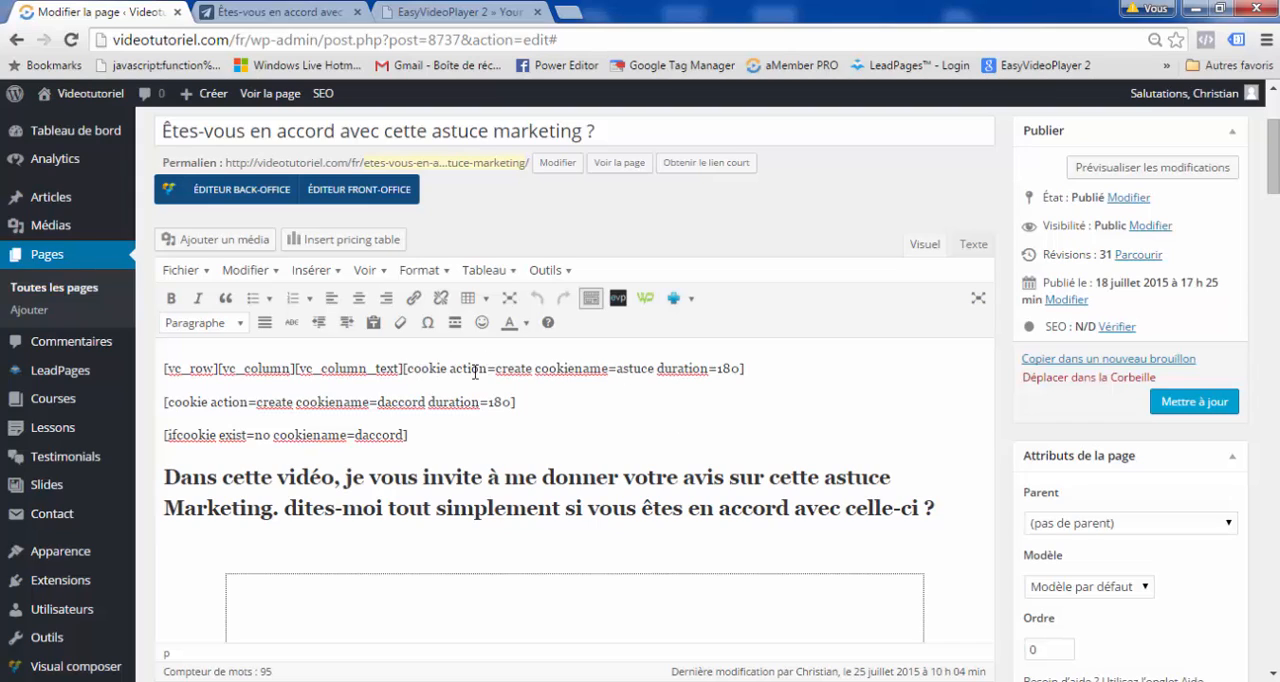
# Examine the cookie names and the duration in the two cookie creation shortcodes at the start of the content.
pyautogui.click(656, 368)
pyautogui.moveTo(654, 368); pyautogui.dragTo(616, 368)
pyautogui.moveTo(425, 402); pyautogui.dragTo(377, 400)
pyautogui.moveTo(513, 401); pyautogui.dragTo(490, 401)
# Examine the cookie name and exist value of the first ifcookie shortcode and the video block below it.
pyautogui.scroll(-1, 282, 450)
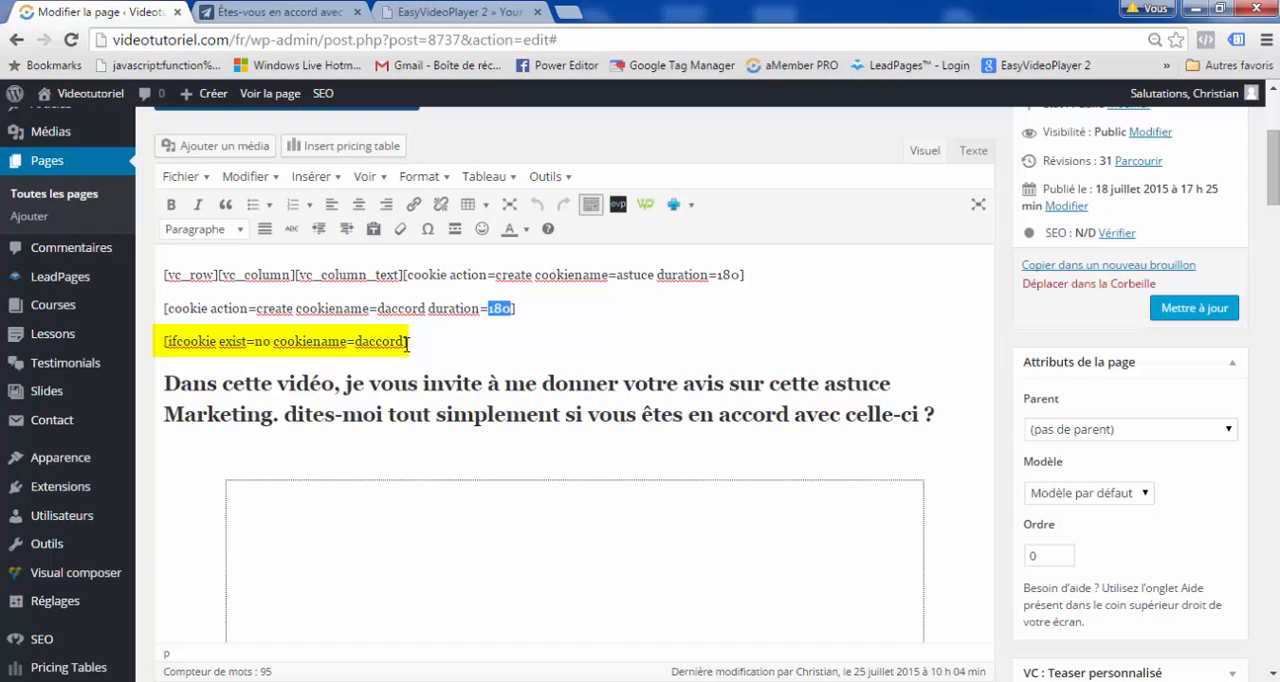
pyautogui.moveTo(405, 341); pyautogui.dragTo(355, 341)
pyautogui.doubleClick(262, 341)
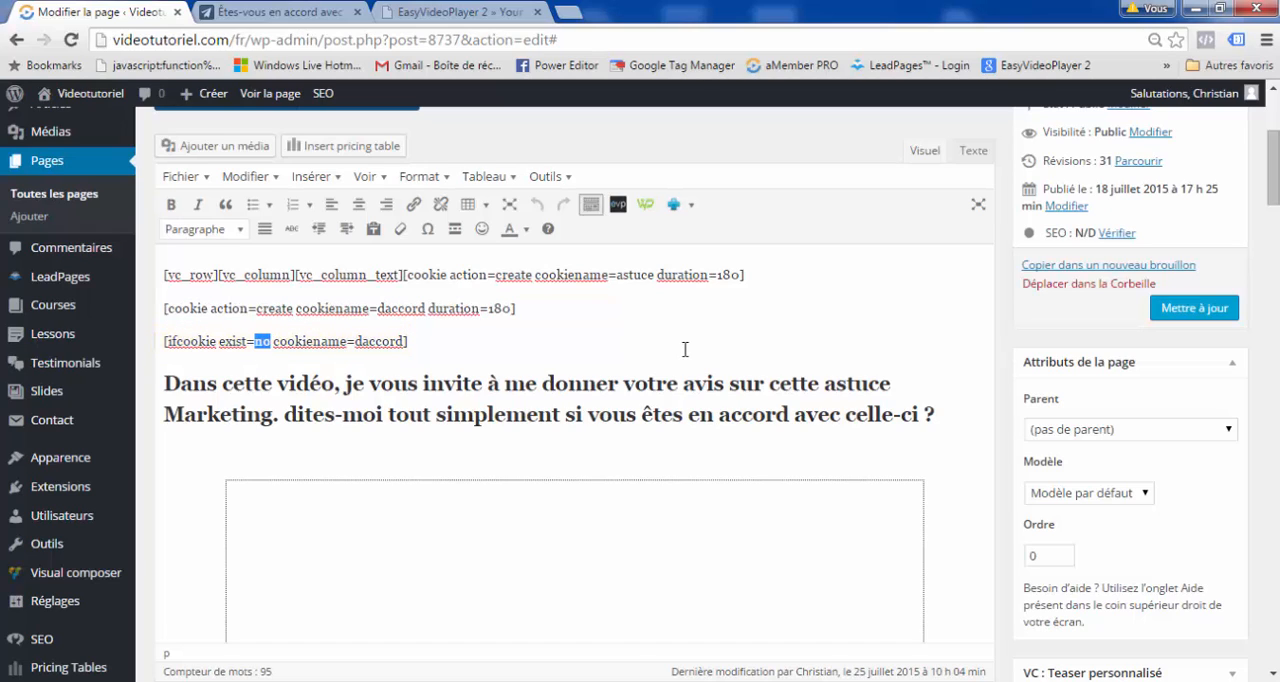
pyautogui.scroll(-1, 685, 349)
pyautogui.scroll(-1, 685, 349)
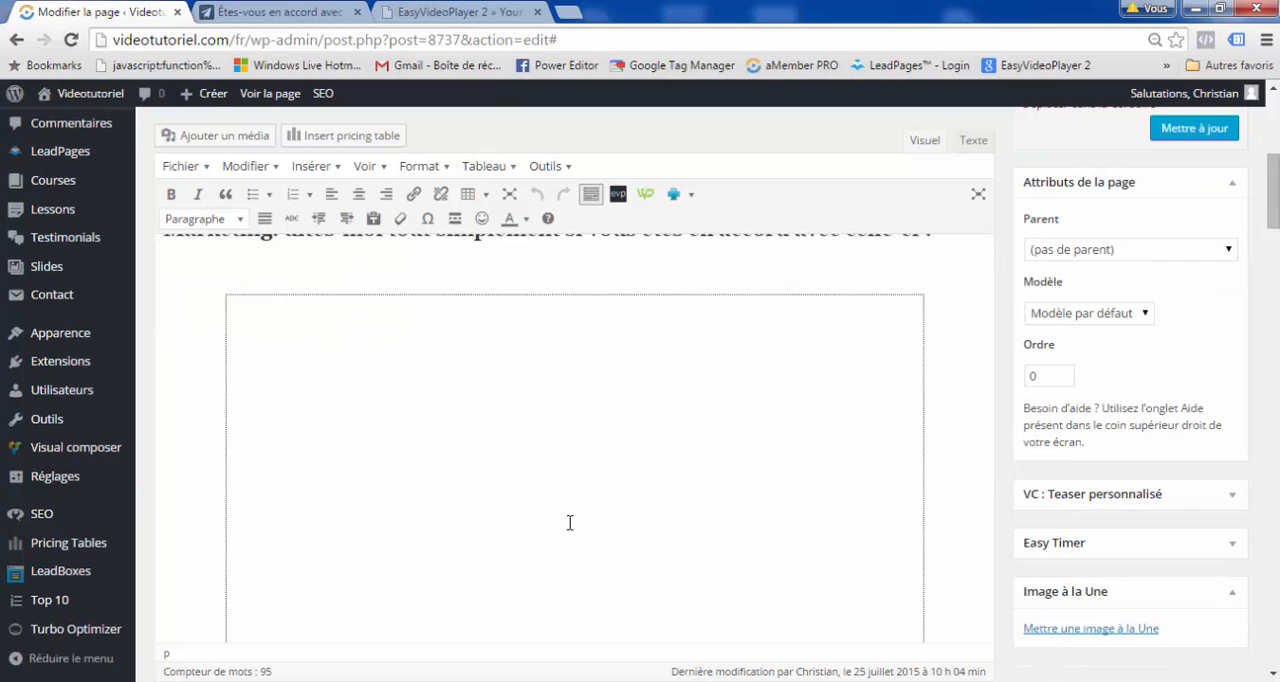
pyautogui.scroll(-1, 569, 522)
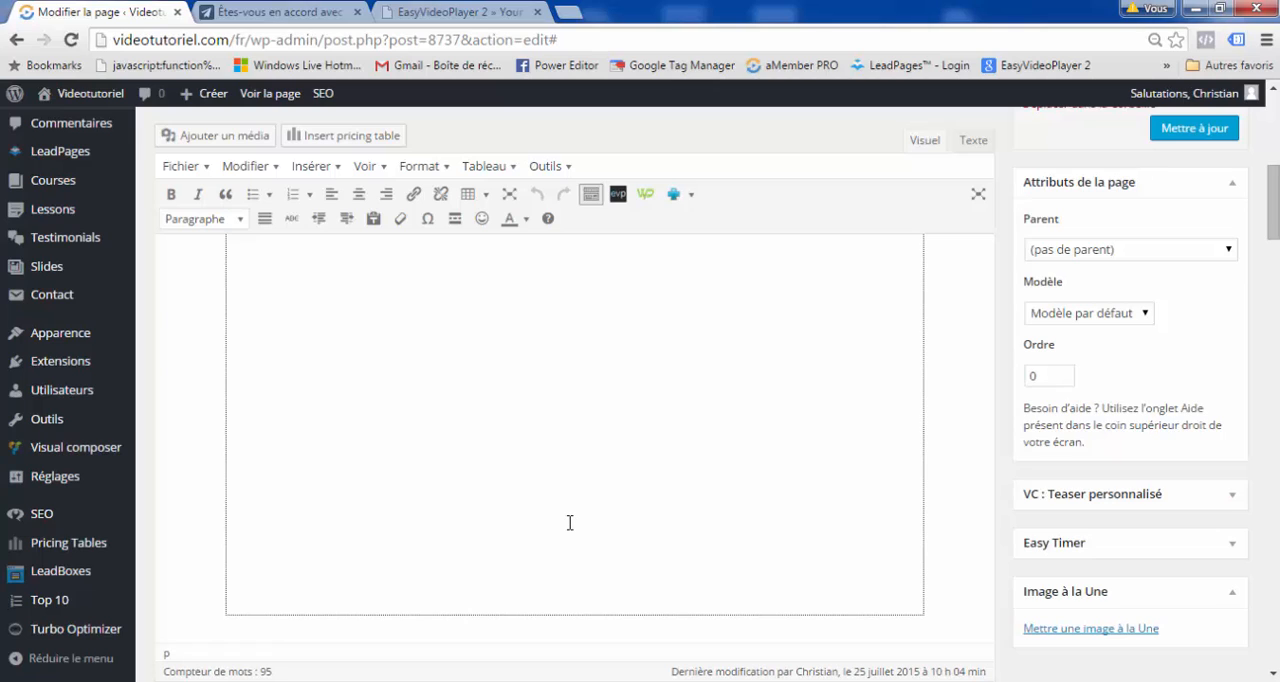
pyautogui.scroll(5, 569, 522)
pyautogui.scroll(1, 391, 380)
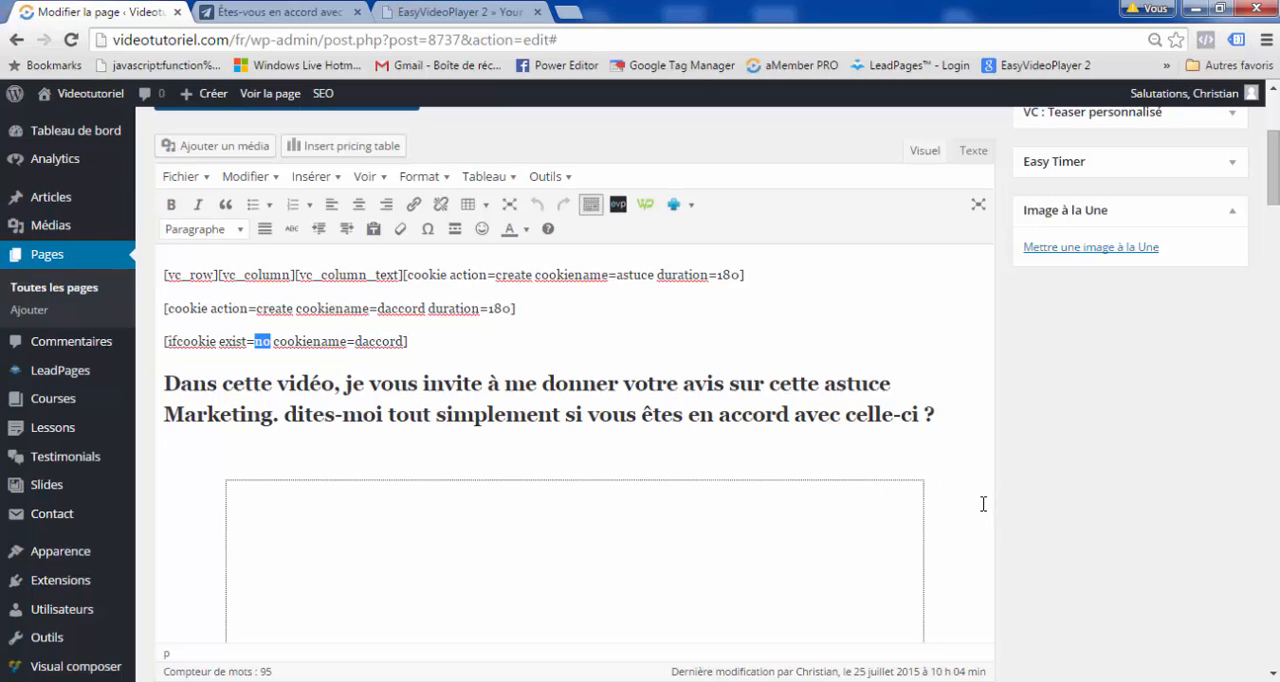
pyautogui.scroll(-5, 978, 505)
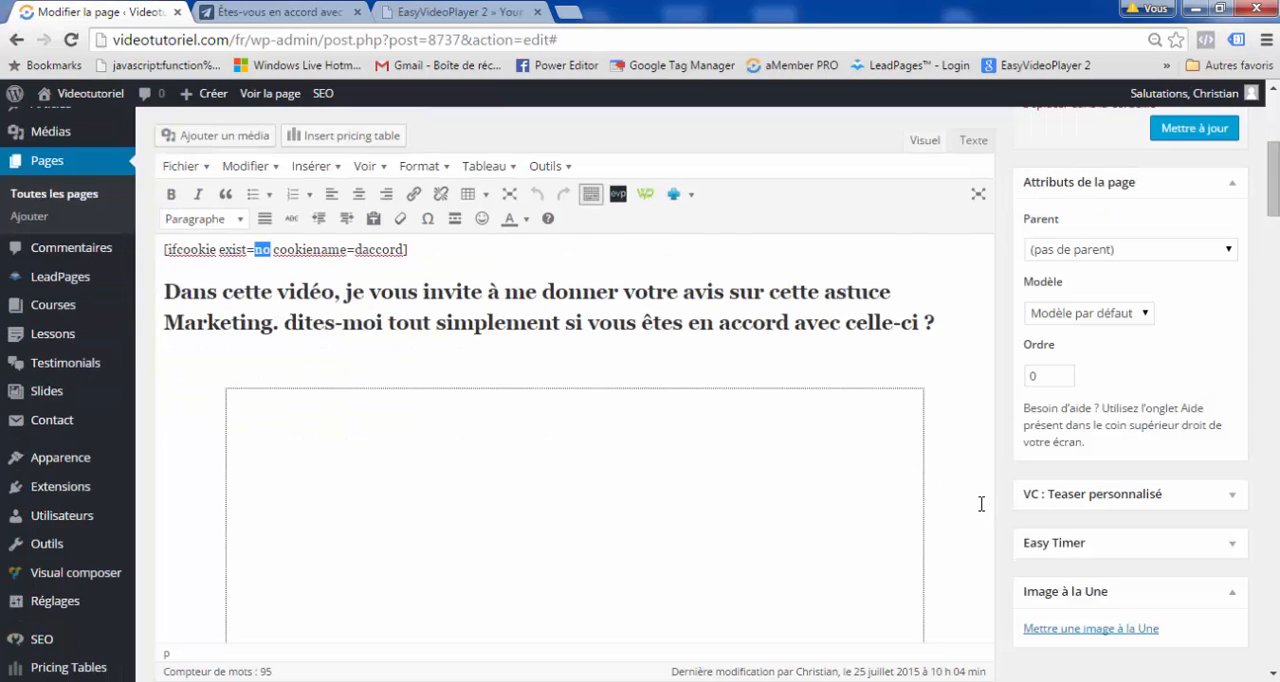
# Examine the second ifcookie condition, the contentdelay value before the Custom Display link, and the content down to the closing shortcode.
pyautogui.scroll(-1, 972, 507)
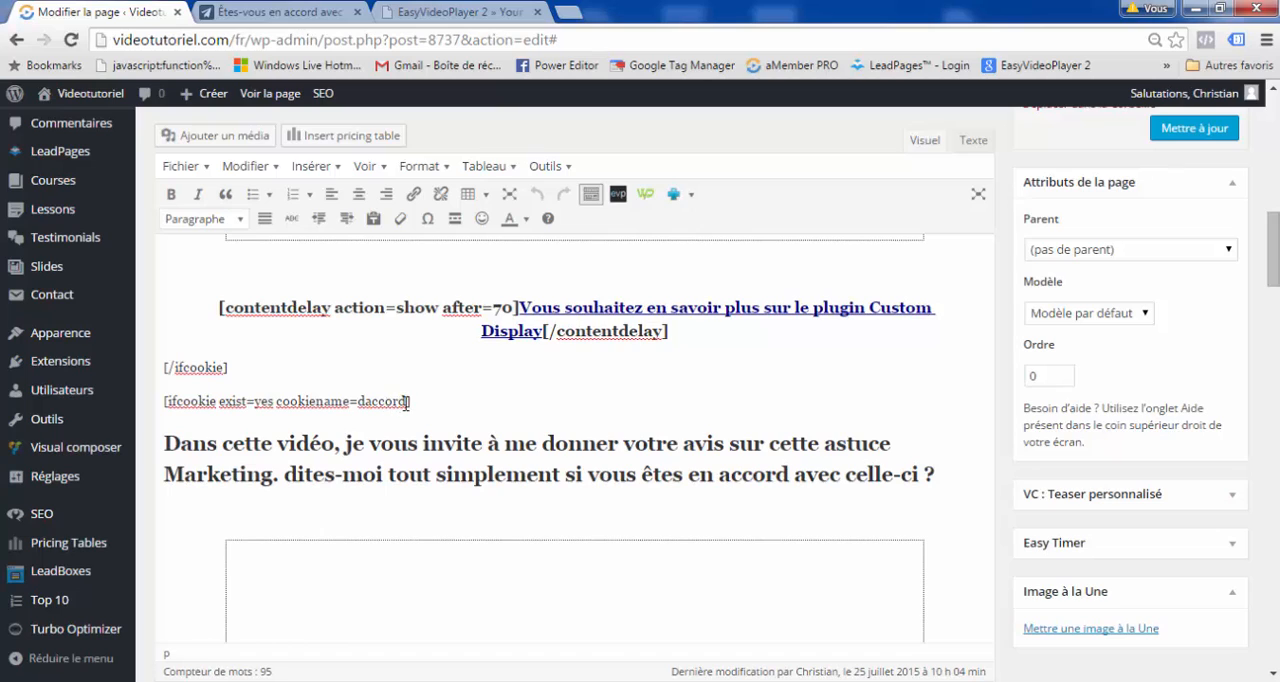
pyautogui.moveTo(406, 401); pyautogui.dragTo(375, 399)
pyautogui.moveTo(268, 401); pyautogui.dragTo(258, 401)
pyautogui.scroll(-2, 580, 495)
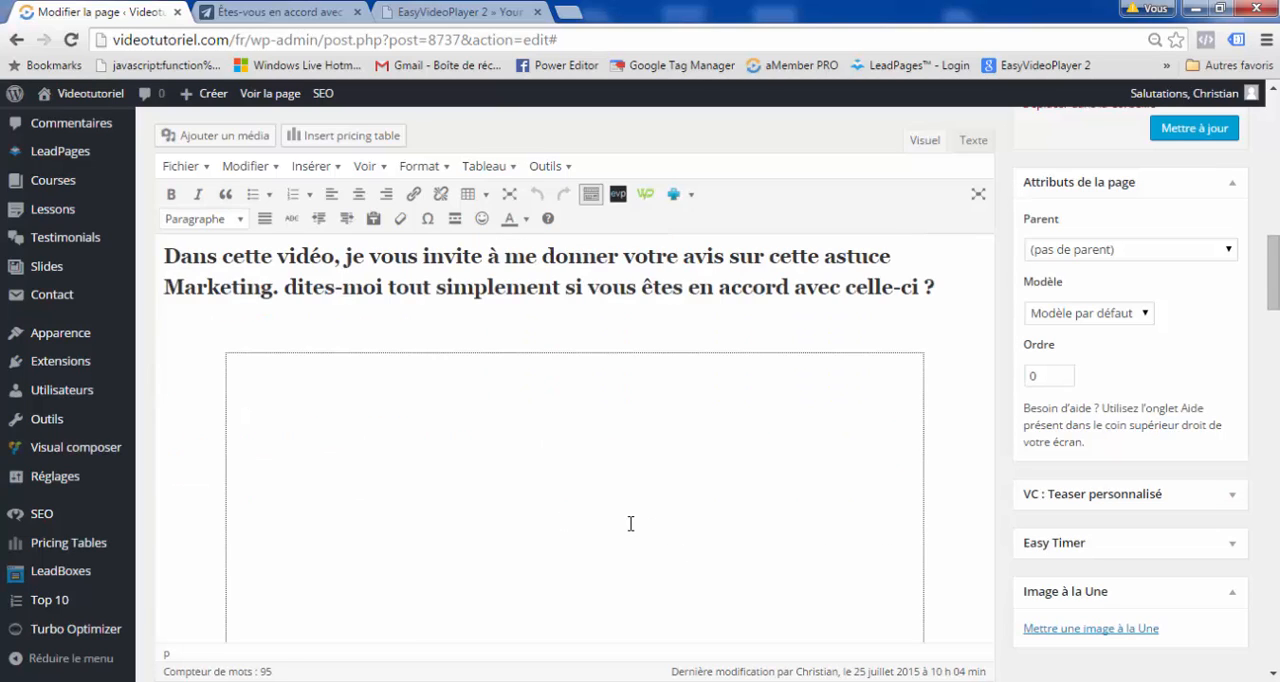
pyautogui.scroll(4, 630, 524)
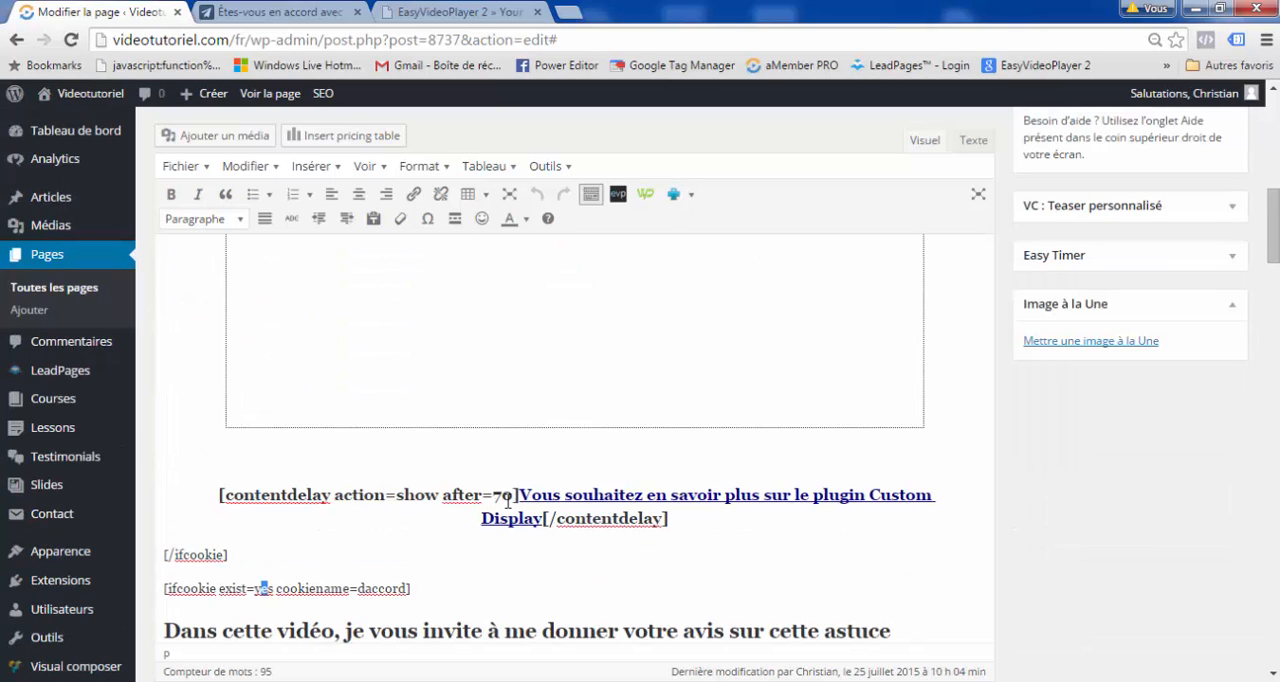
pyautogui.moveTo(513, 496); pyautogui.dragTo(492, 498)
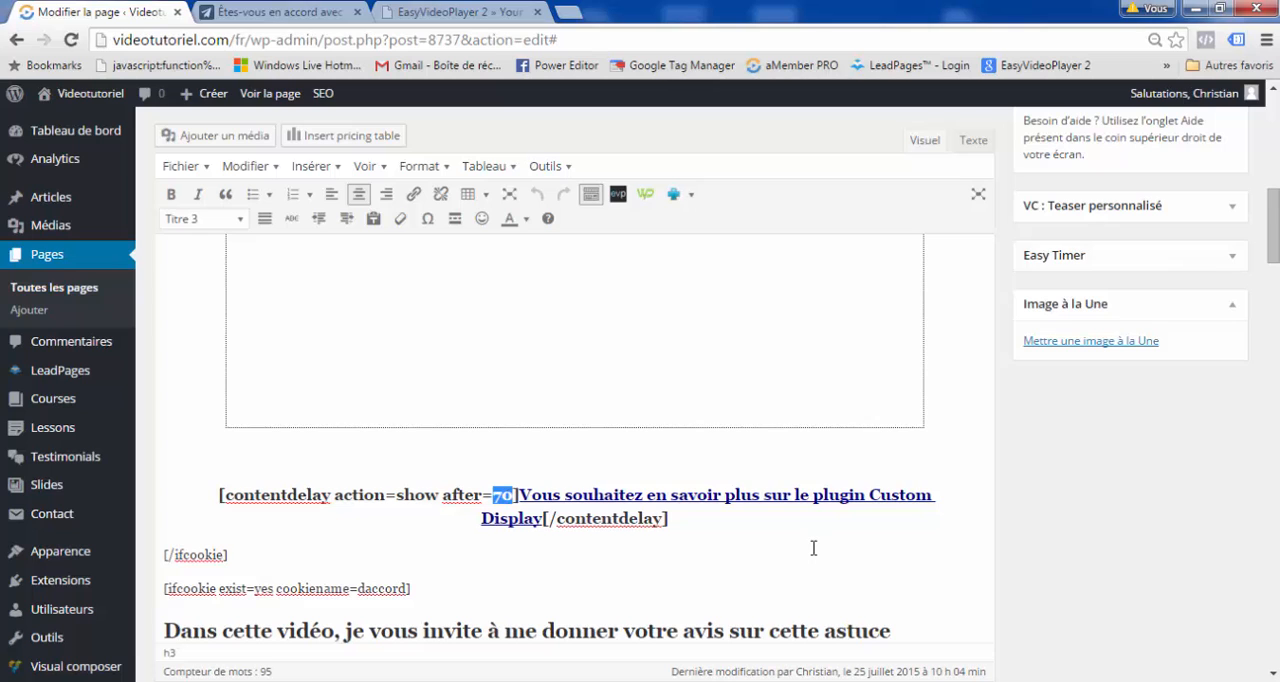
pyautogui.scroll(-8, 813, 548)
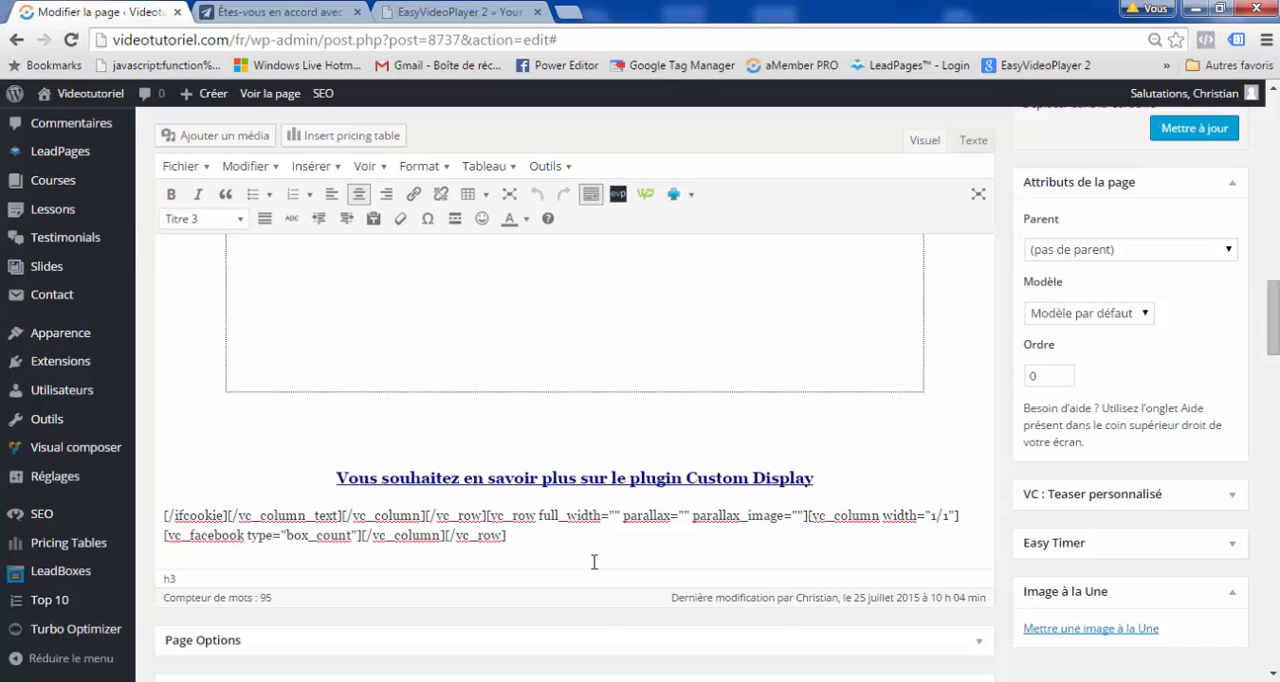
# View the shortcode types offered by WP Custom Display, then close its dialog without inserting any.
pyautogui.scroll(10, 594, 562)
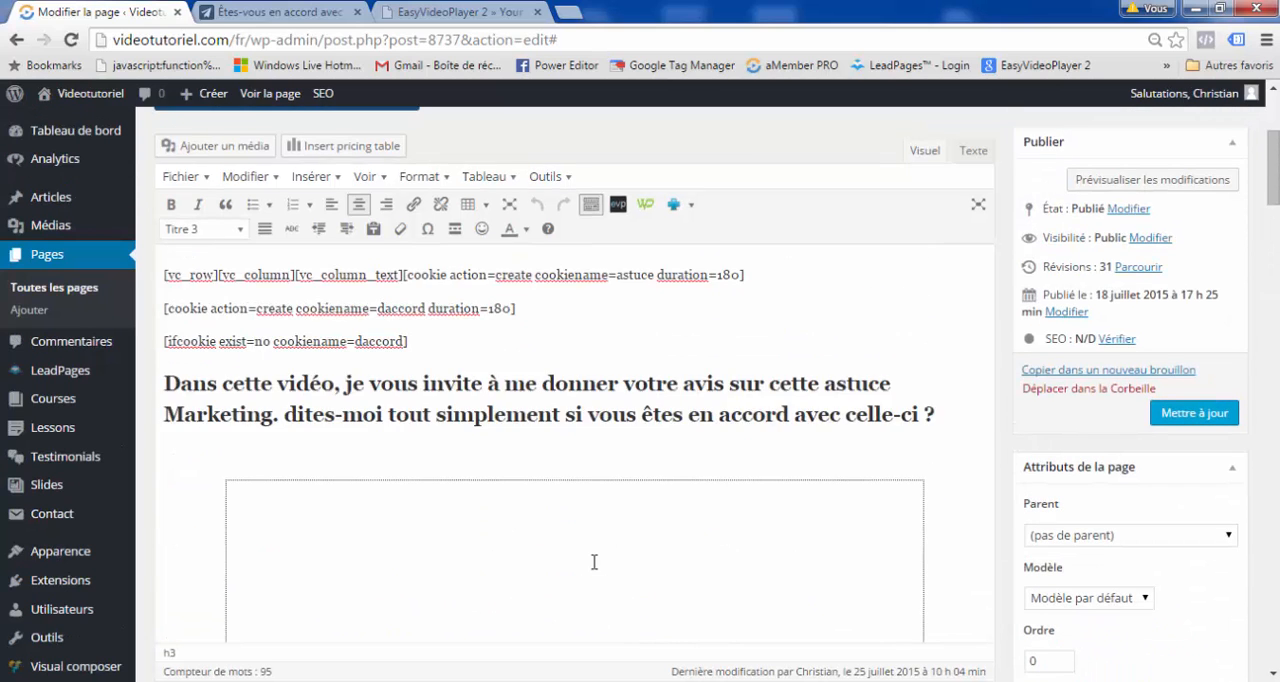
pyautogui.scroll(2, 594, 562)
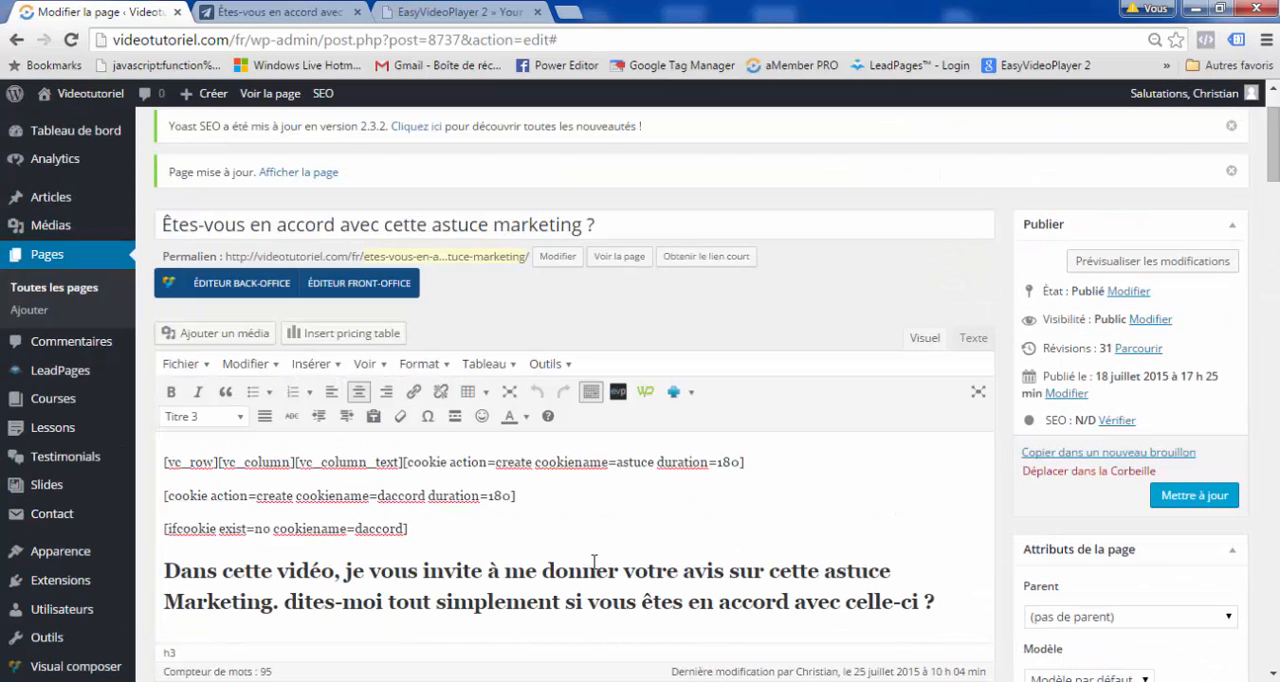
pyautogui.click(646, 393)
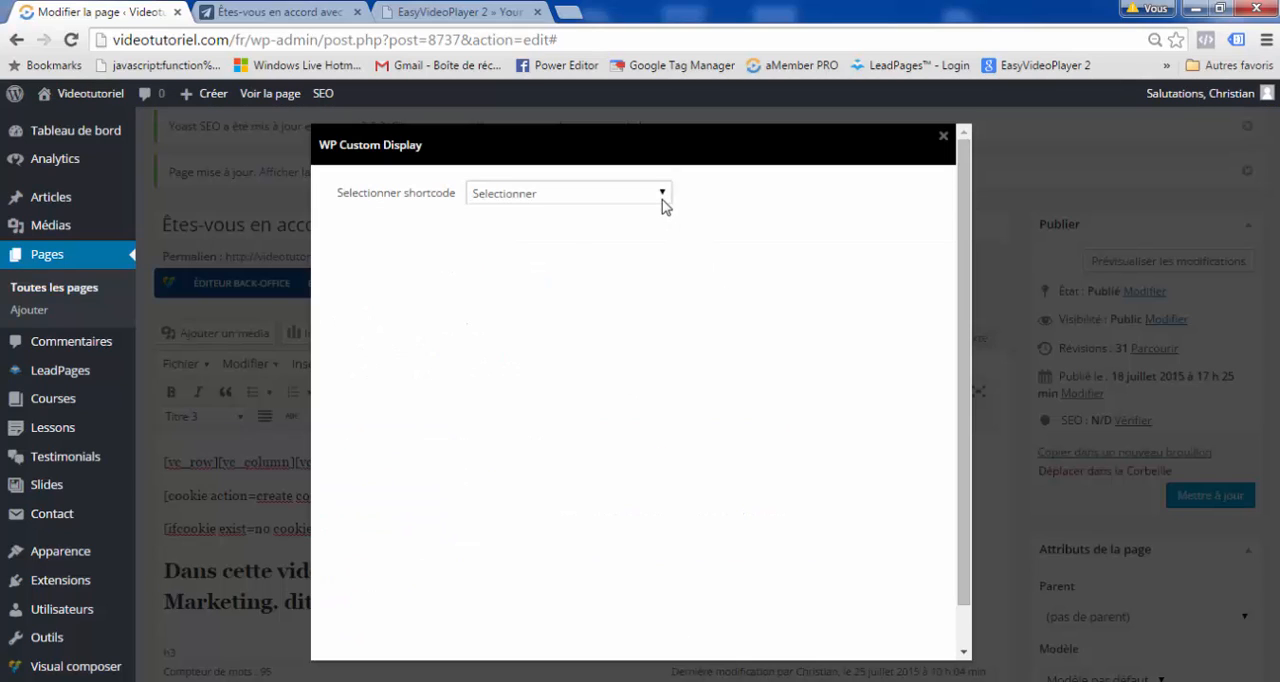
pyautogui.click(662, 200)
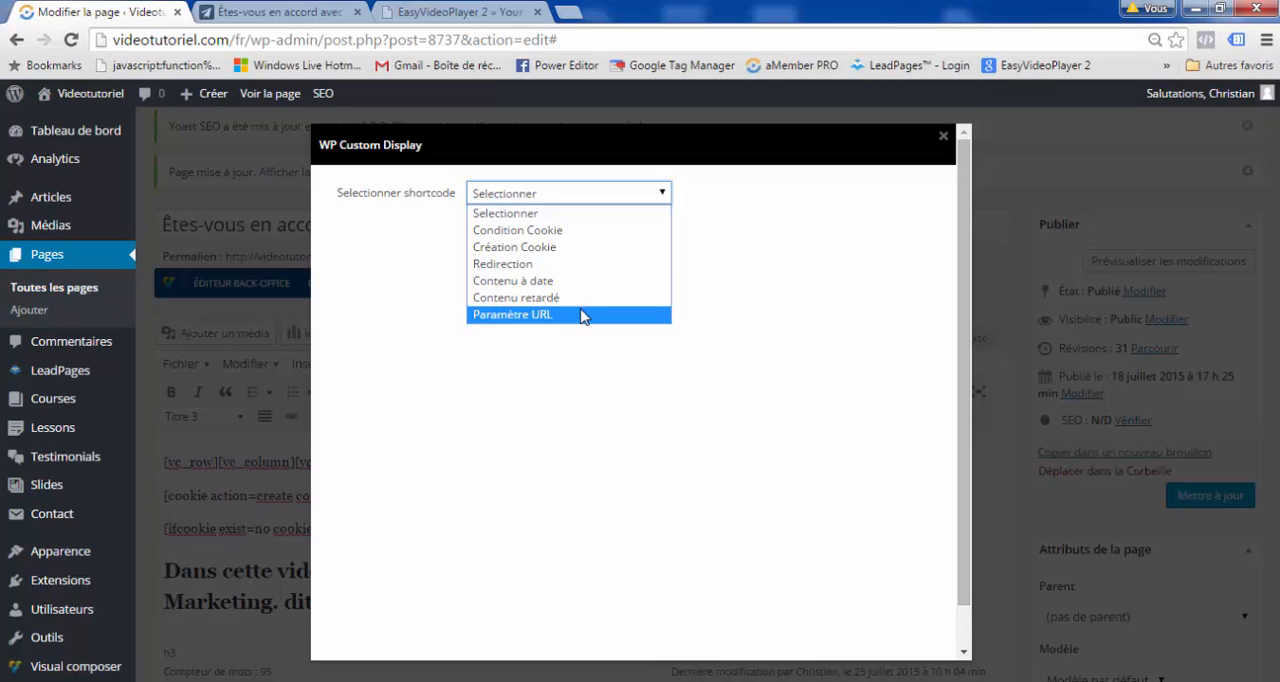
pyautogui.click(943, 135)
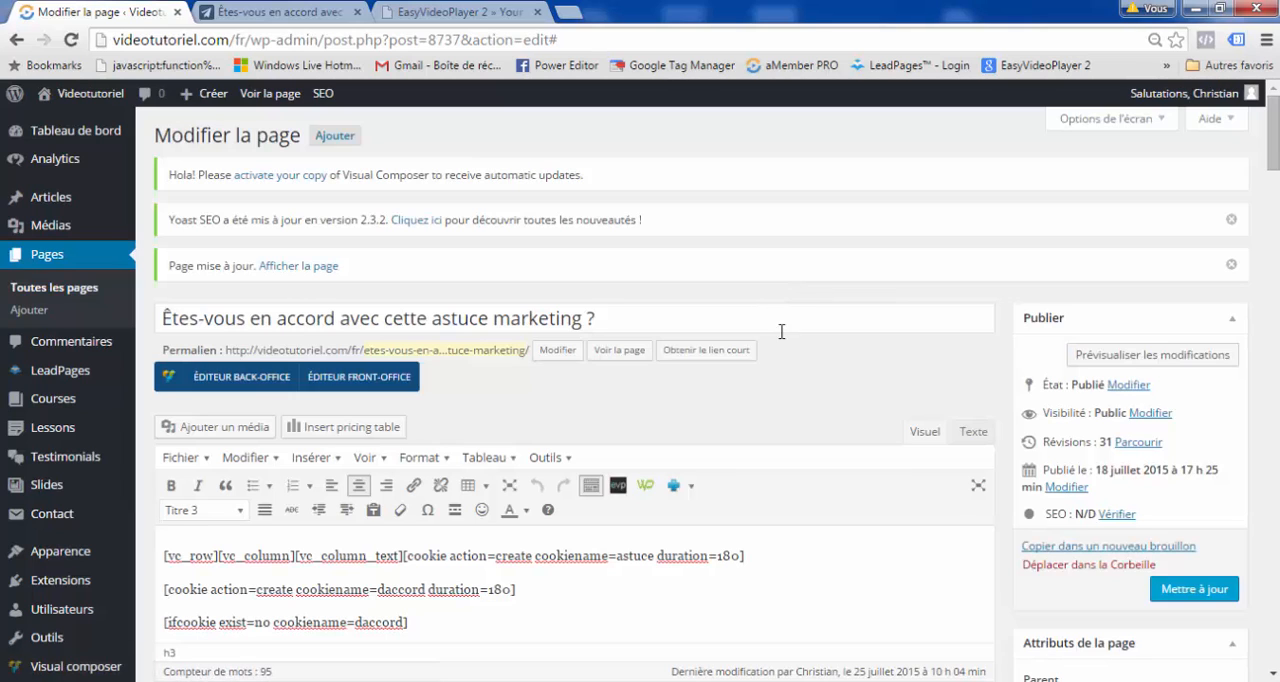